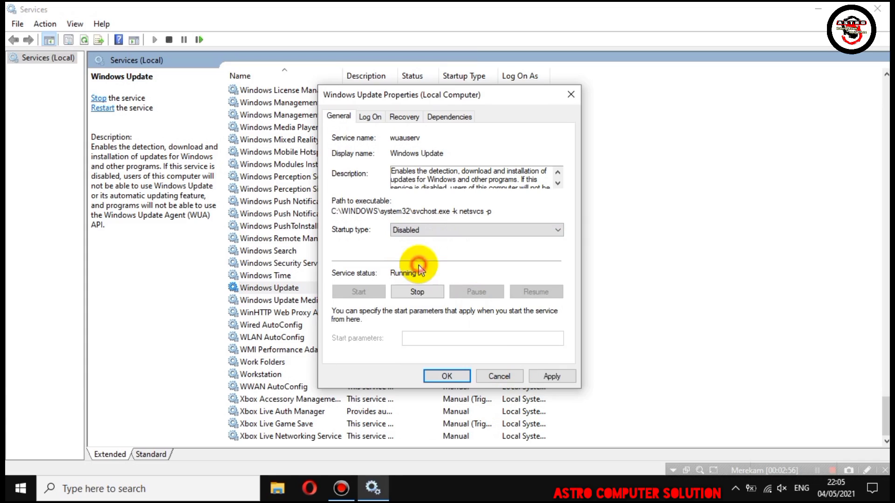
# - Stop the Windows Update service, confirm its properties with the startup type Disabled, and close the Services console
pyautogui.click(417, 292)
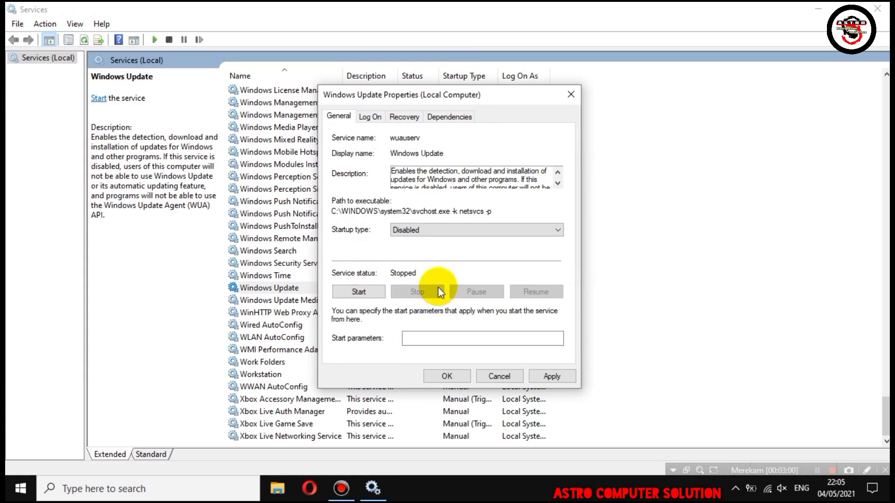
pyautogui.click(457, 376)
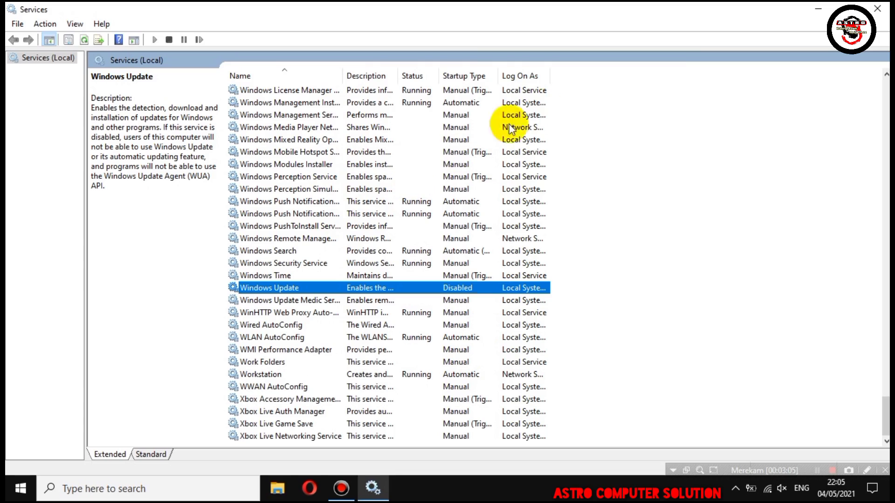
pyautogui.click(877, 9)
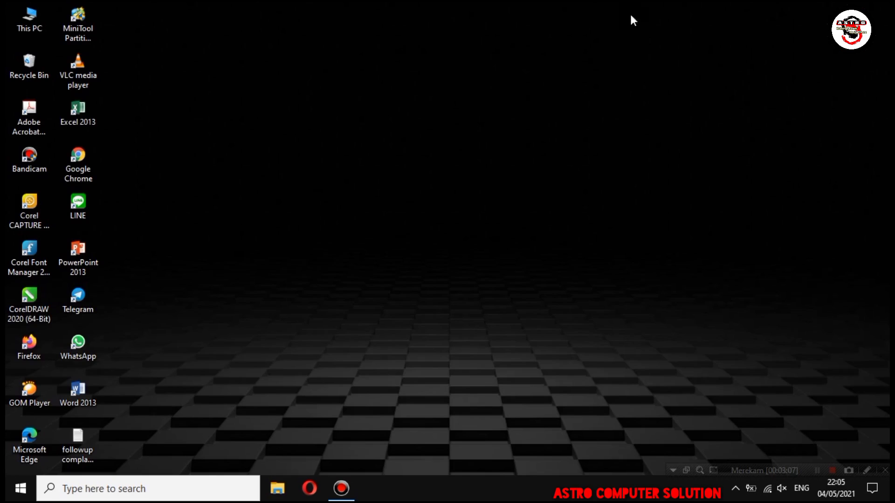
pyautogui.rightClick(289, 195)
pyautogui.click(335, 233)
# - Search Windows for CONTROL PANEL, open it and bring up the browsing history and cookies settings under Network and Internet
pyautogui.click(166, 488)
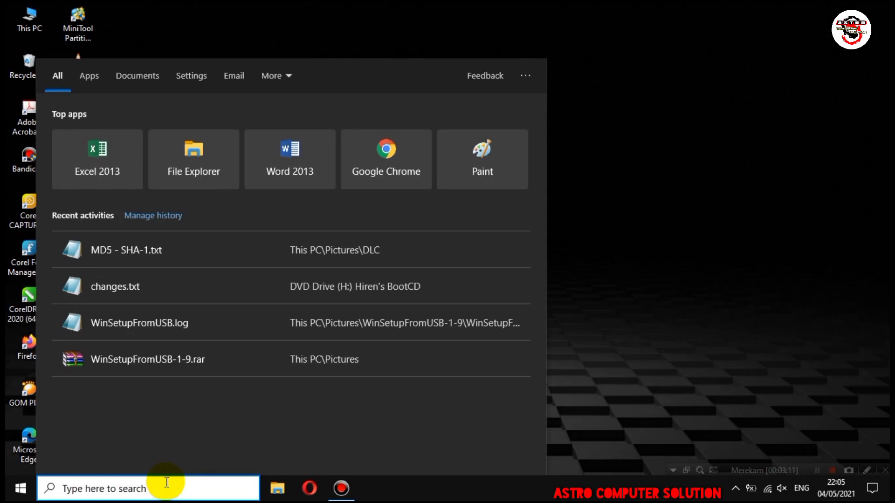
pyautogui.write('CONTR')
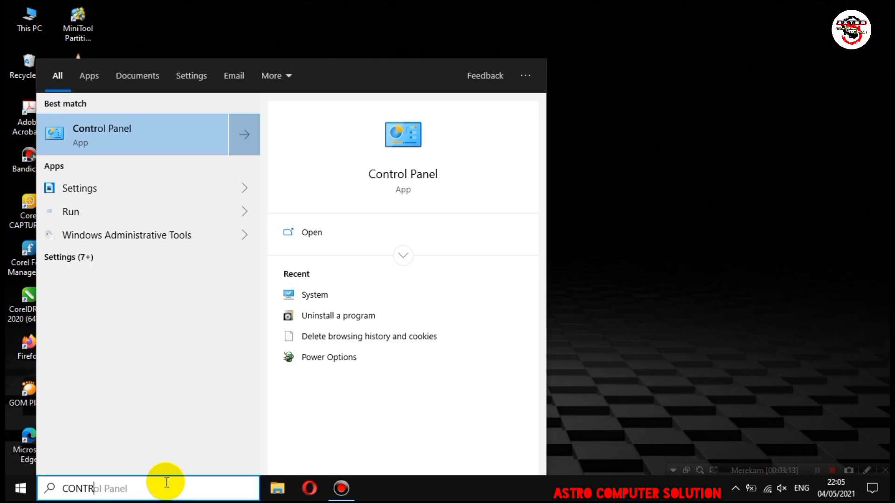
pyautogui.write('OL PANEL')
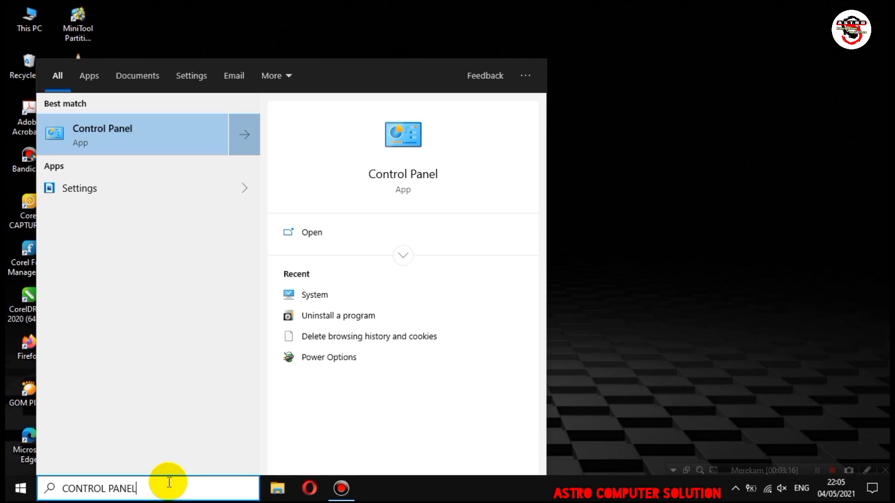
pyautogui.click(139, 127)
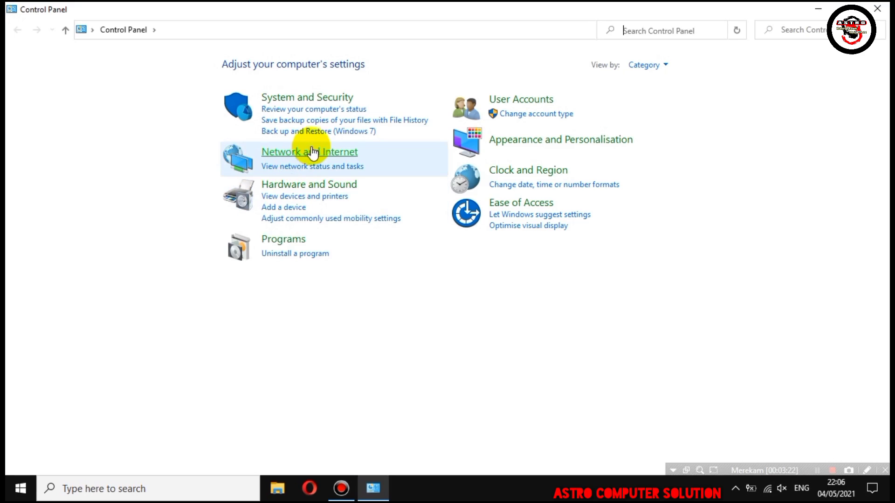
pyautogui.click(334, 151)
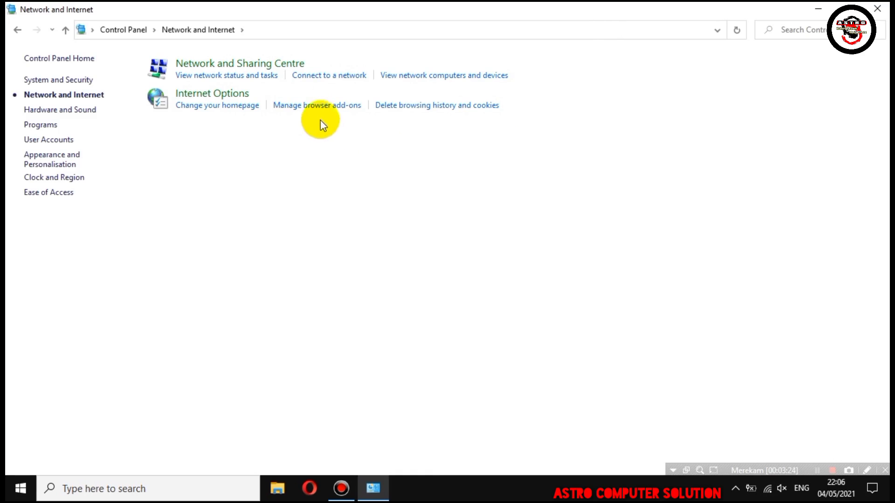
pyautogui.click(425, 106)
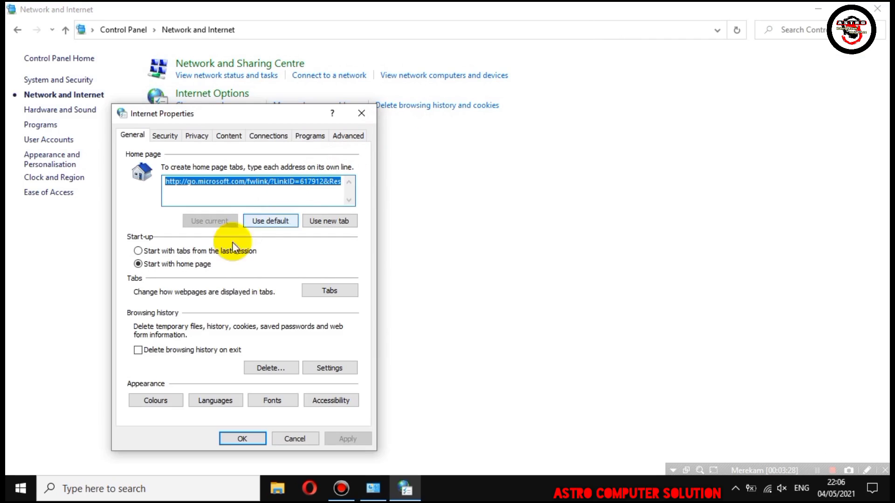
# - Enable deleting browsing history on exit and delete the existing browsing history
pyautogui.click(161, 350)
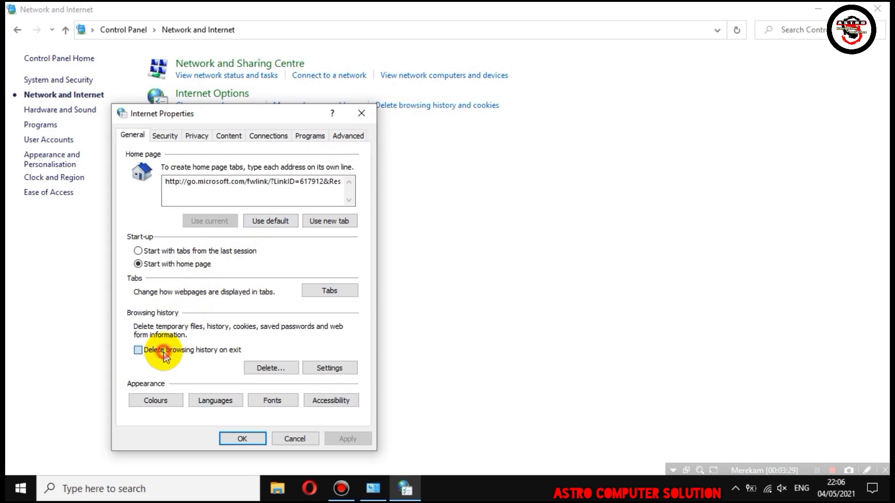
pyautogui.click(267, 368)
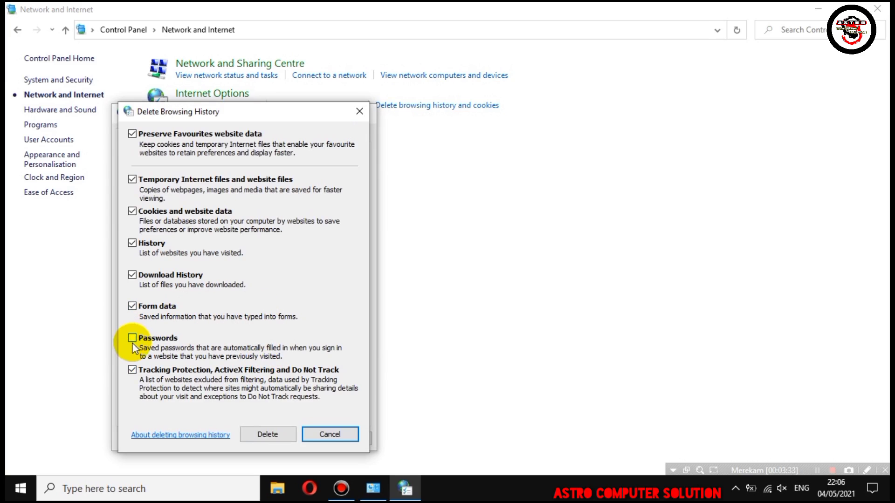
pyautogui.click(270, 434)
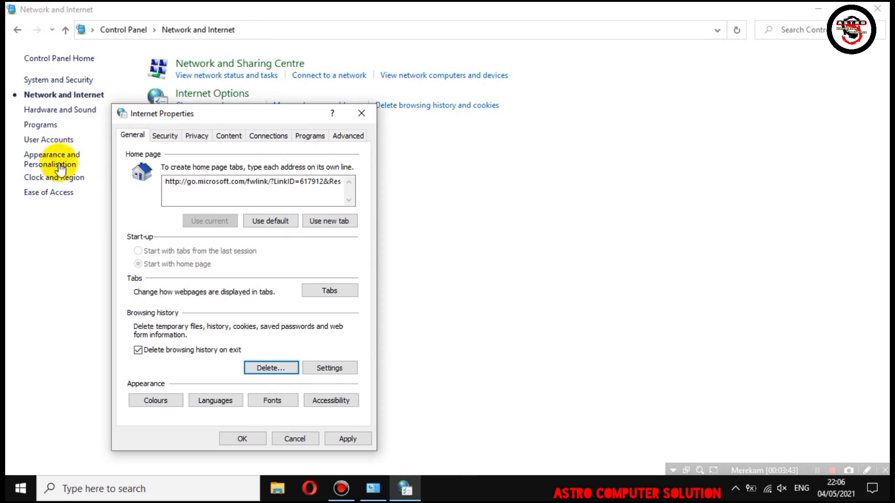
# - Restore the advanced internet settings and reset Internet Explorer including personal settings, then close the Control Panel windows
pyautogui.click(349, 135)
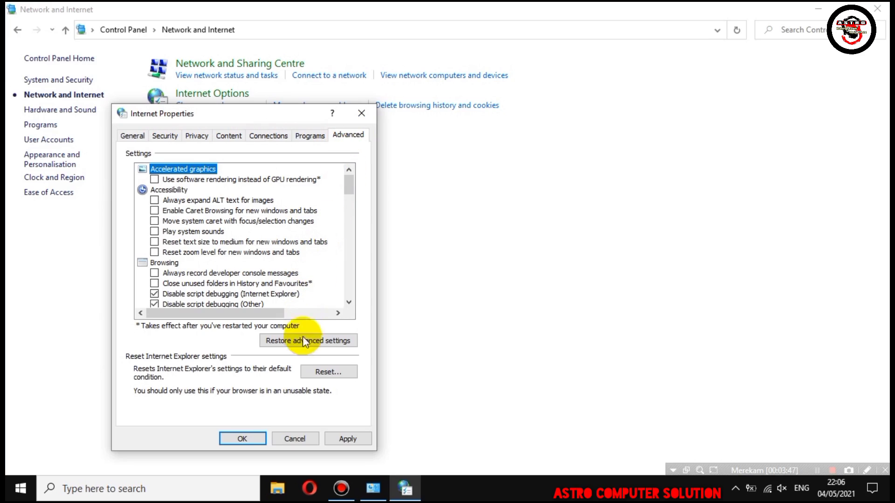
pyautogui.click(342, 343)
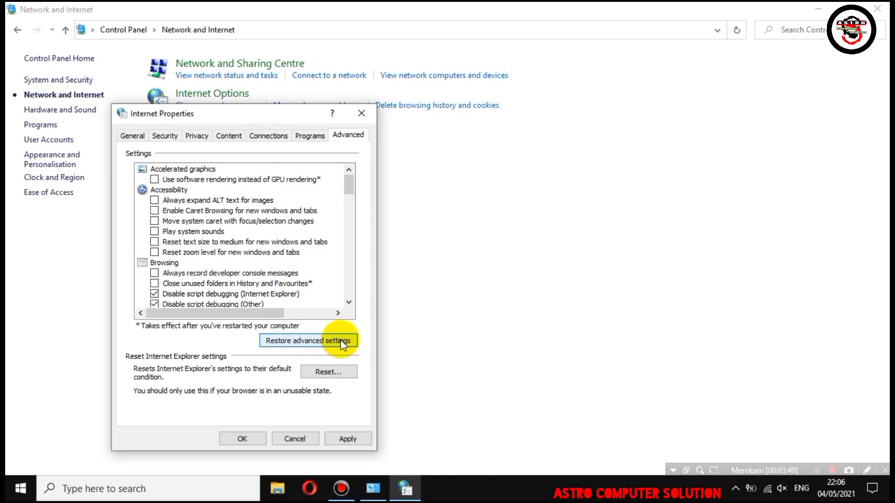
pyautogui.click(342, 371)
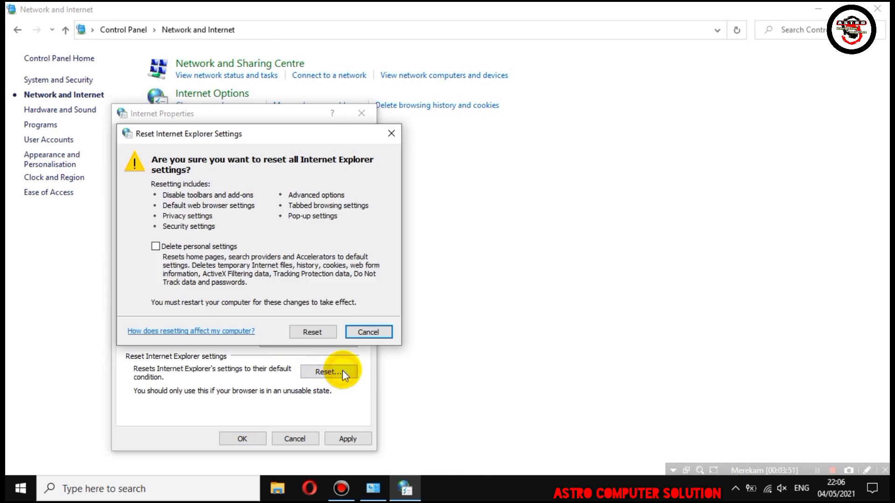
pyautogui.click(215, 249)
pyautogui.click(309, 330)
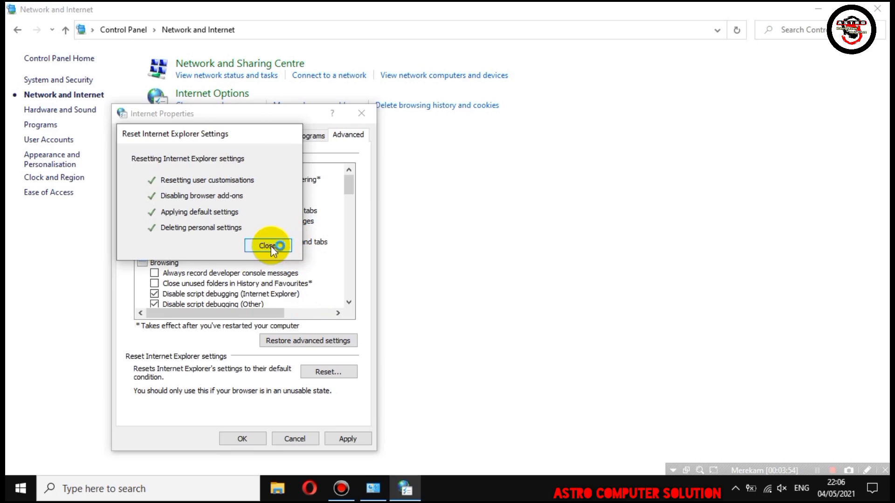
pyautogui.click(269, 246)
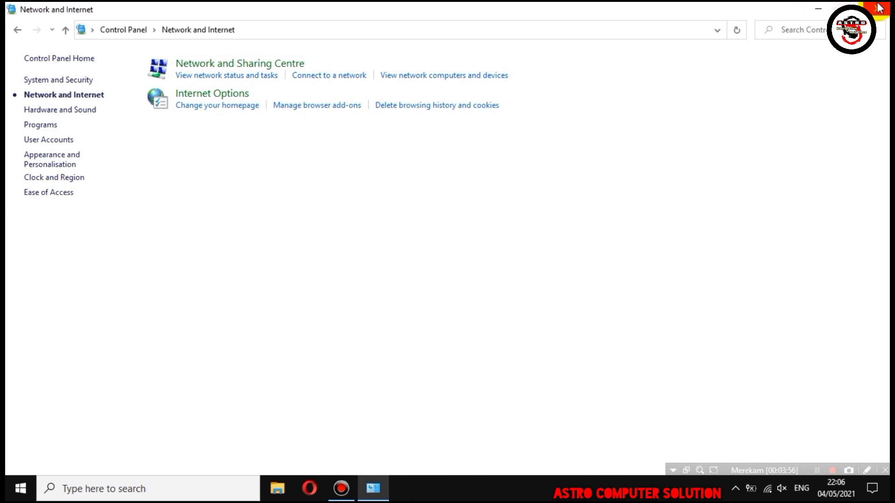
pyautogui.click(878, 9)
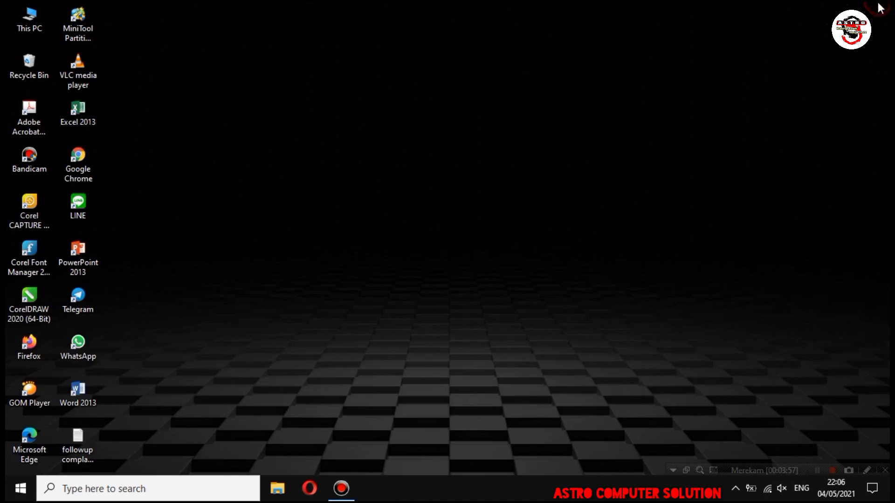
# - Empty the Recycle Bin, confirm the permanent deletion and deselect the desktop icon
pyautogui.rightClick(28, 64)
pyautogui.click(84, 88)
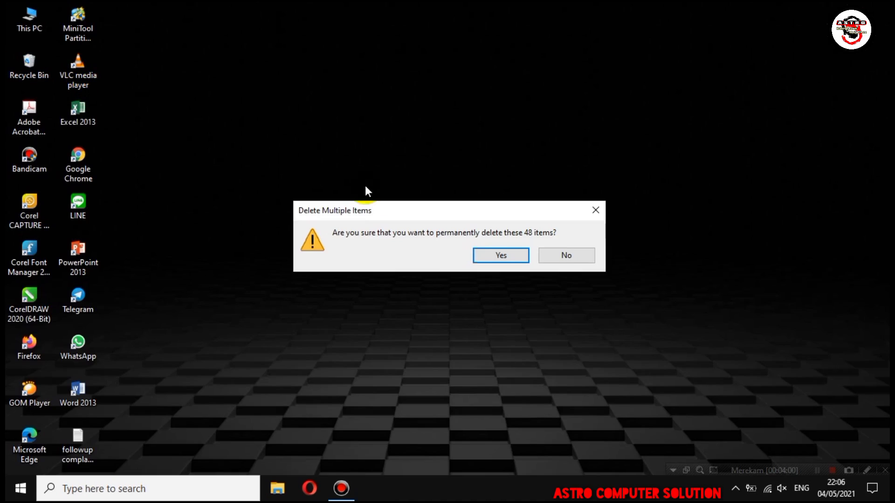
pyautogui.click(488, 256)
pyautogui.click(429, 181)
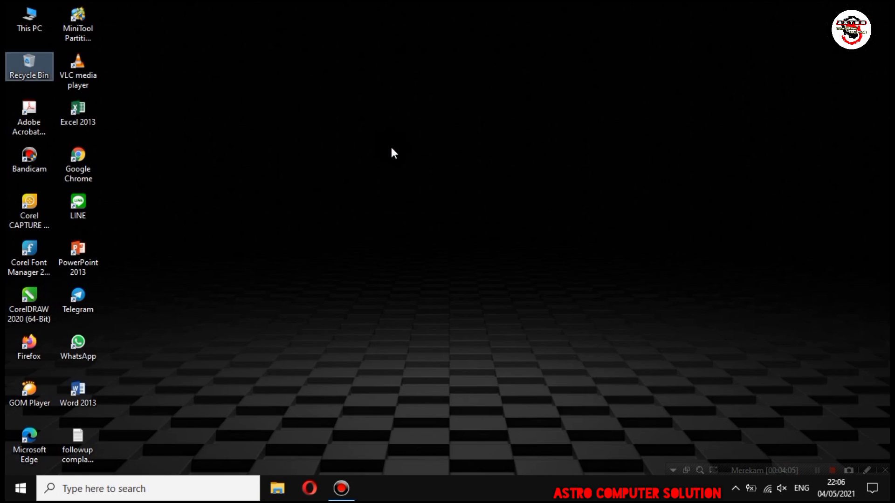
pyautogui.click(387, 191)
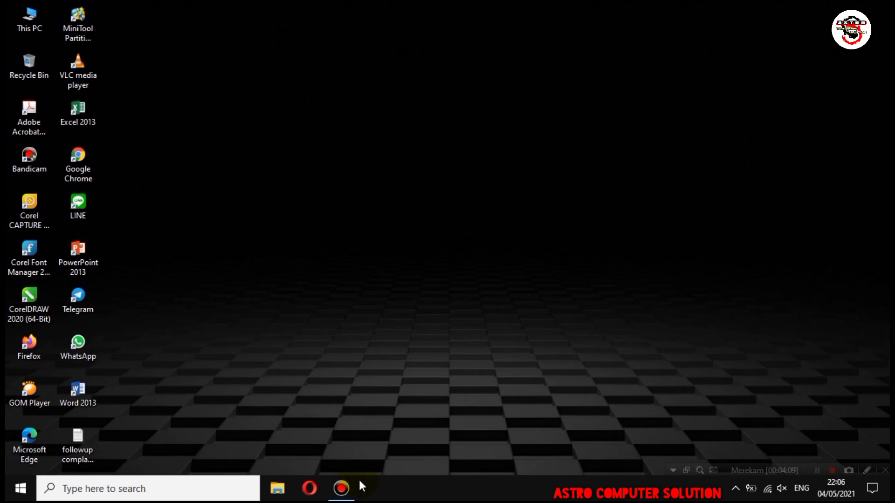
# - Enable the Adobe Reader and Acrobat start-up entry in Task Manager, set it back to disabled and close Task Manager
pyautogui.rightClick(443, 495)
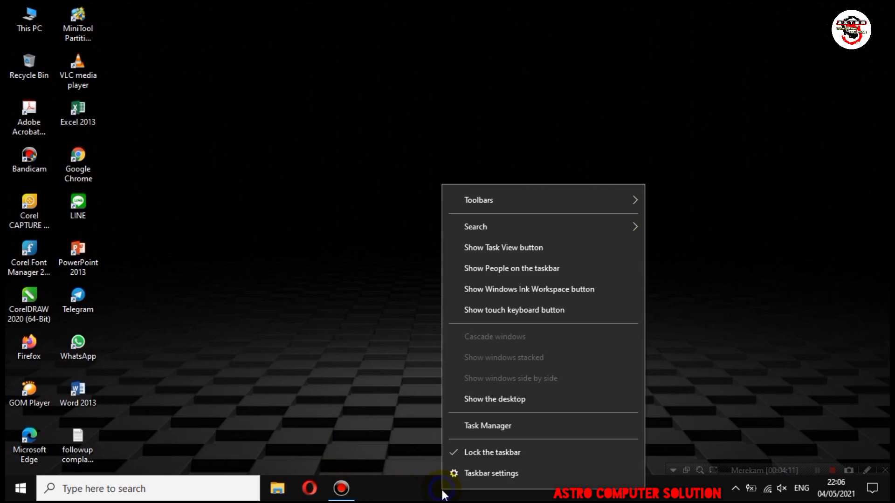
pyautogui.click(497, 426)
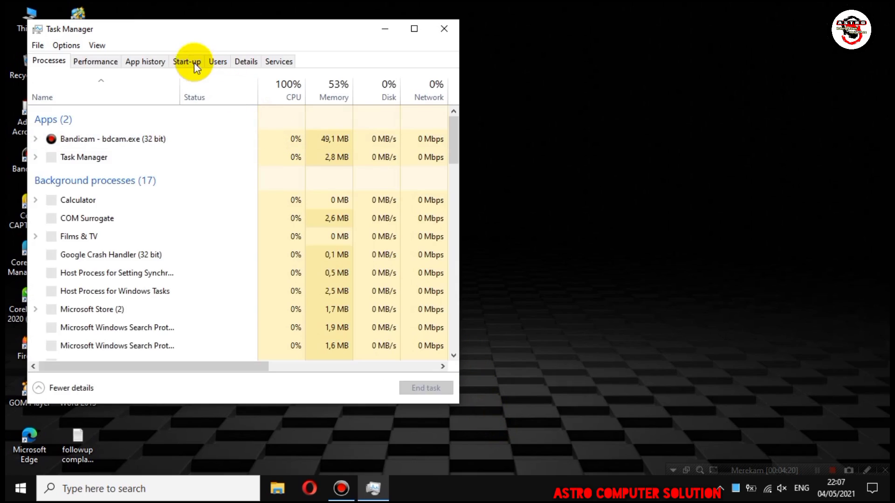
pyautogui.click(194, 63)
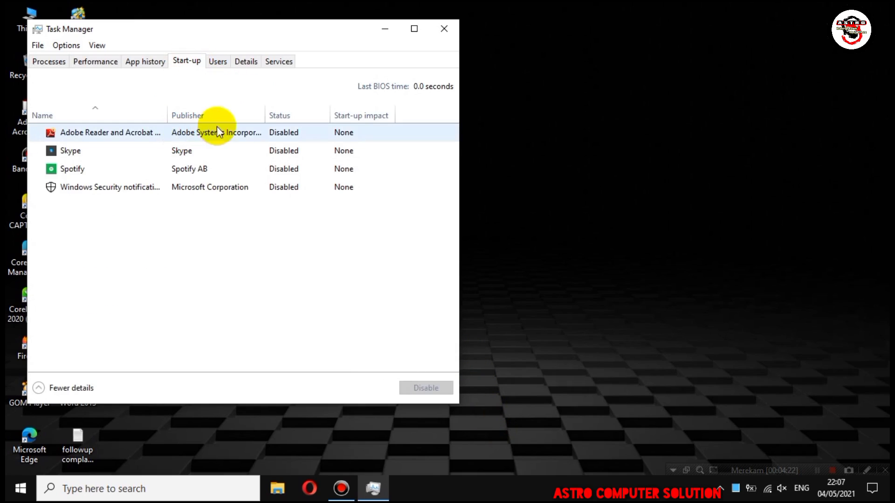
pyautogui.rightClick(282, 133)
pyautogui.click(305, 139)
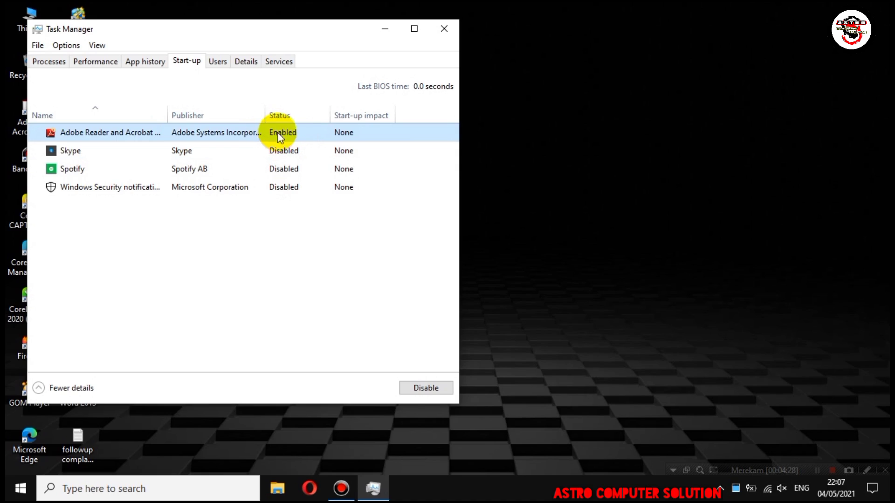
pyautogui.rightClick(282, 134)
pyautogui.click(309, 138)
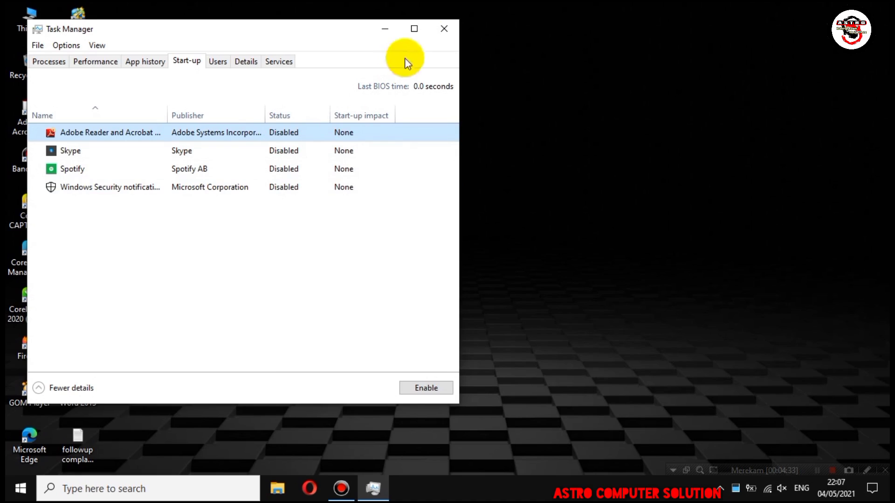
pyautogui.click(444, 29)
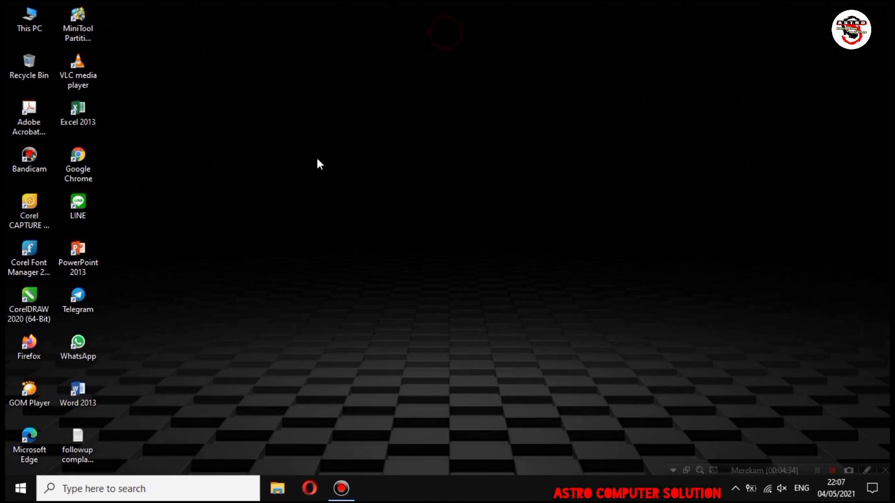
# - Run CCleaner64 from the Music folder as administrator, closing File Explorer and the out-of-date notice
pyautogui.click(278, 487)
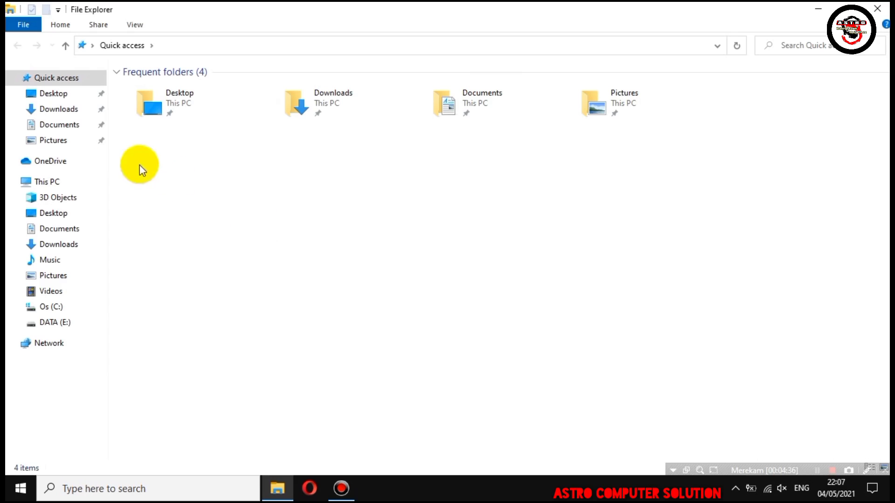
pyautogui.click(65, 125)
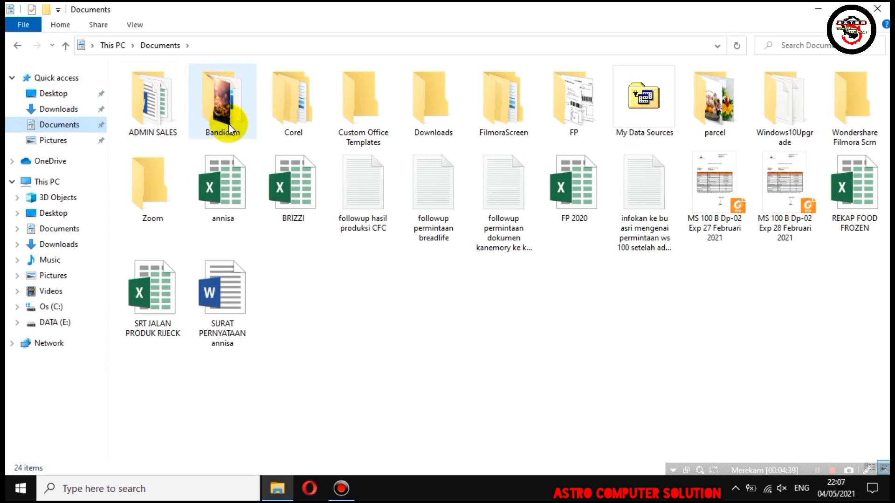
pyautogui.click(49, 260)
pyautogui.click(158, 113)
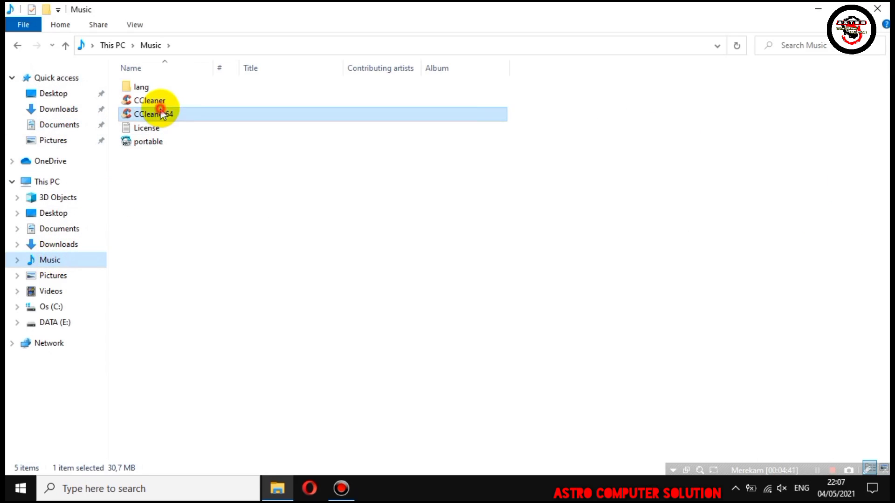
pyautogui.doubleClick(181, 113)
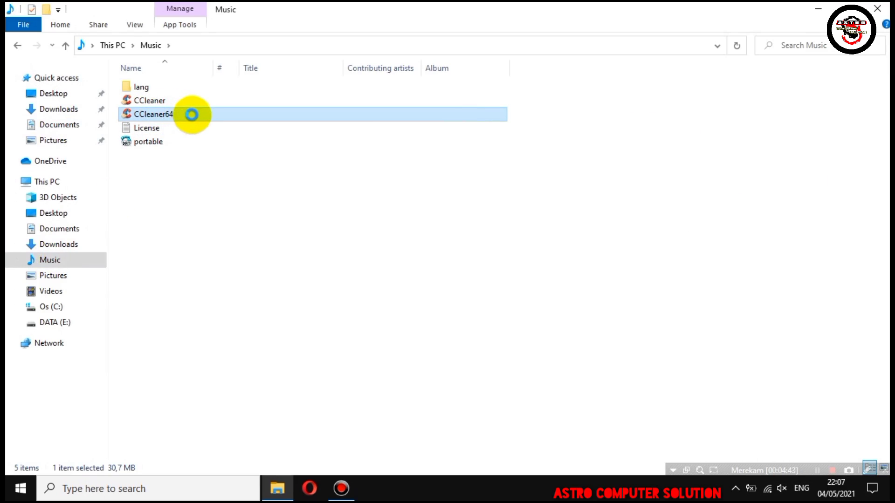
pyautogui.rightClick(183, 117)
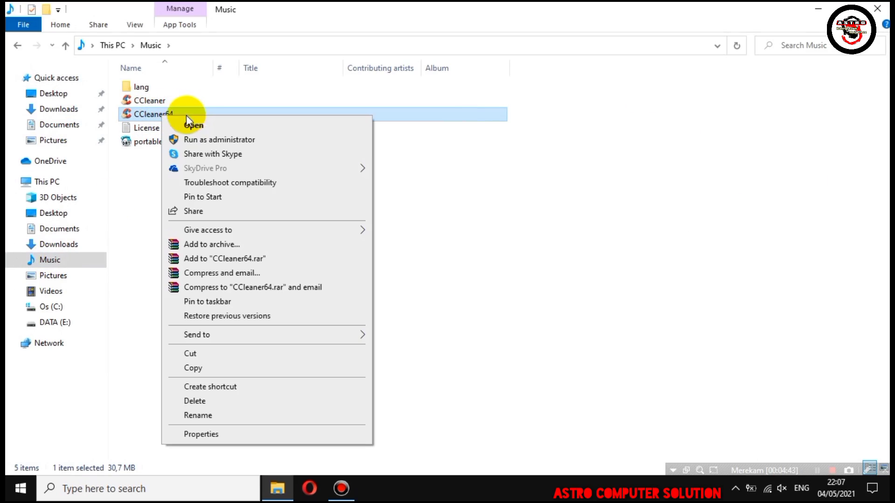
pyautogui.click(259, 138)
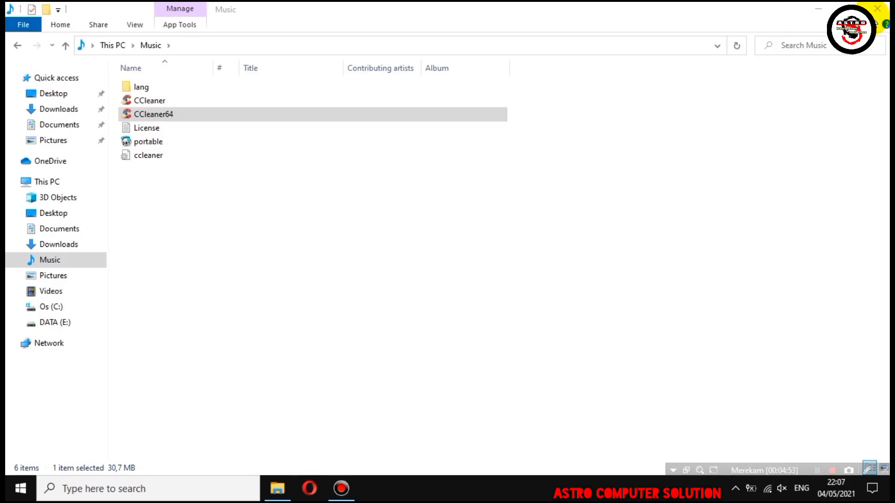
pyautogui.click(877, 9)
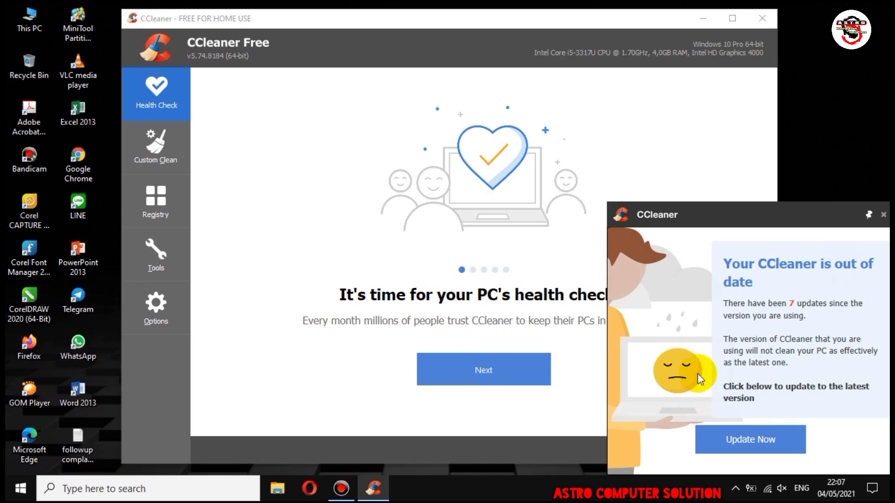
pyautogui.click(883, 219)
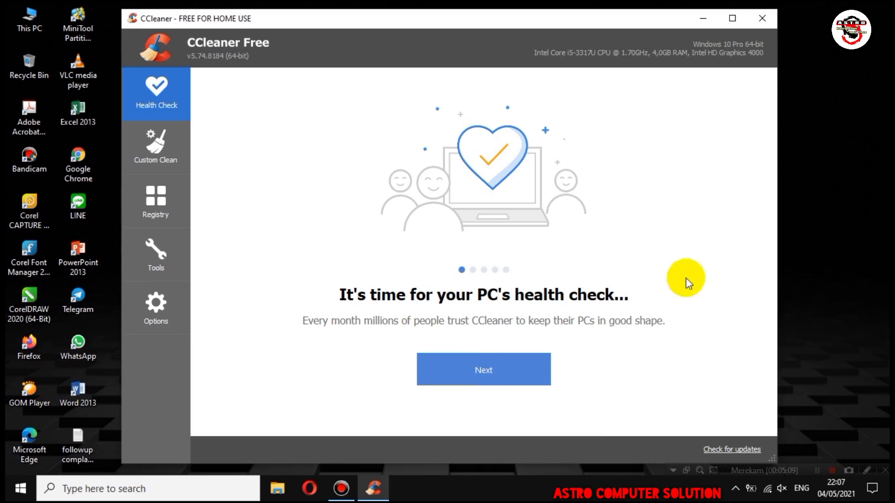
# - Advance through all the introduction pages of CCleaner's Health Check
pyautogui.click(484, 377)
pyautogui.click(484, 376)
pyautogui.click(485, 377)
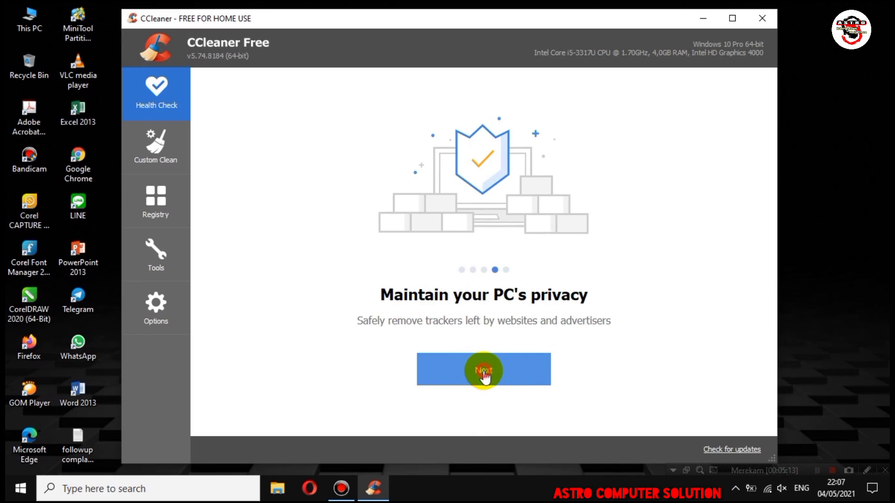
pyautogui.click(484, 376)
pyautogui.click(484, 375)
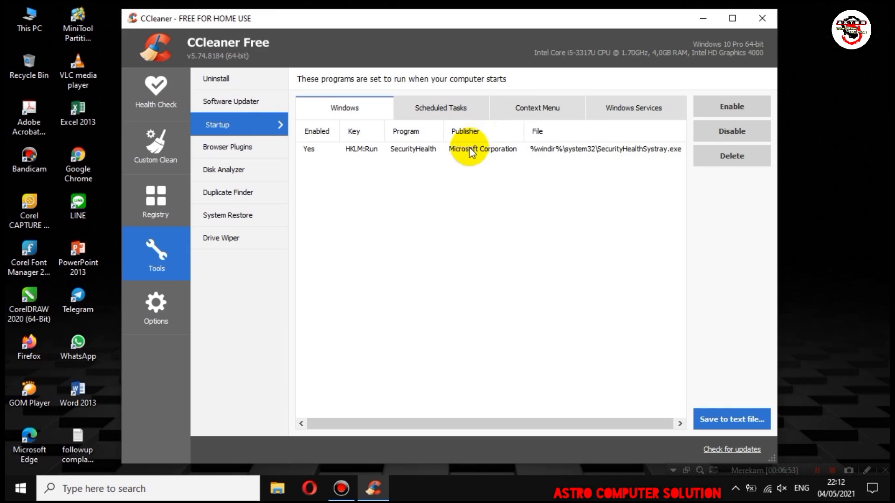
# - Select the SecurityHealth start-up entry for review and scan the registry for issues with all categories included
pyautogui.click(510, 148)
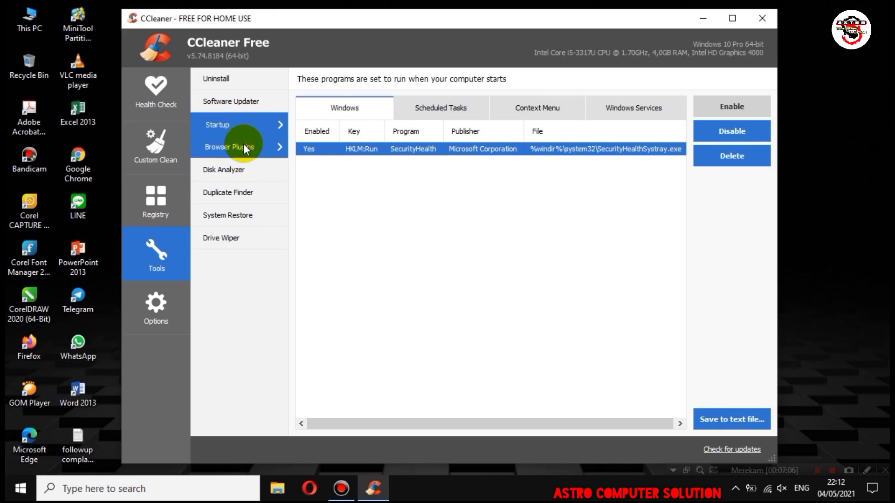
pyautogui.click(157, 200)
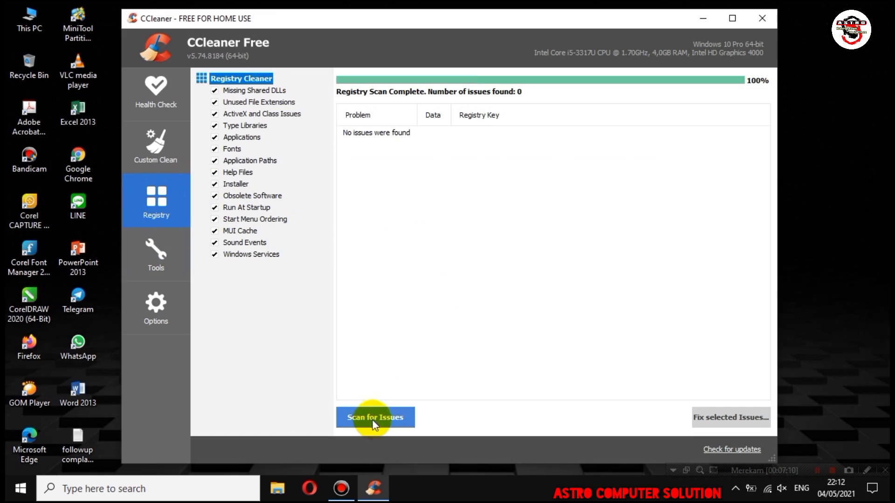
pyautogui.click(380, 420)
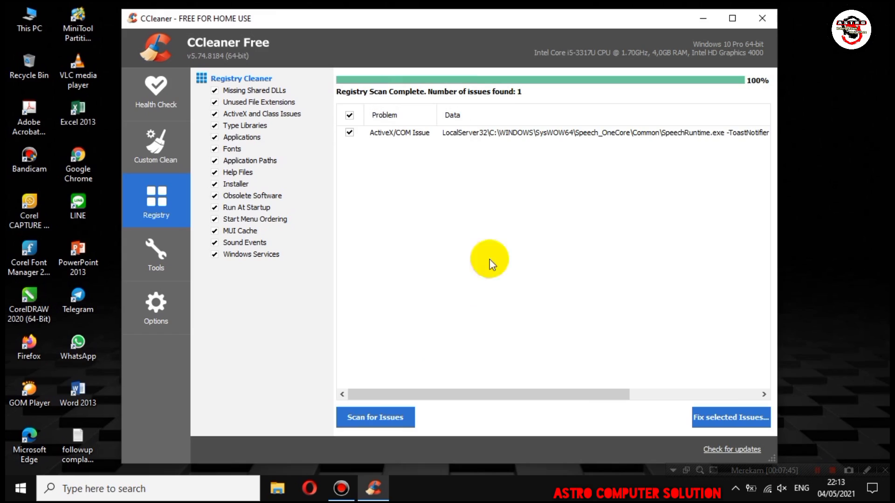
# - Fix the selected ActiveX/COM registry issue without backing up the registry, and close CCleaner
pyautogui.click(727, 408)
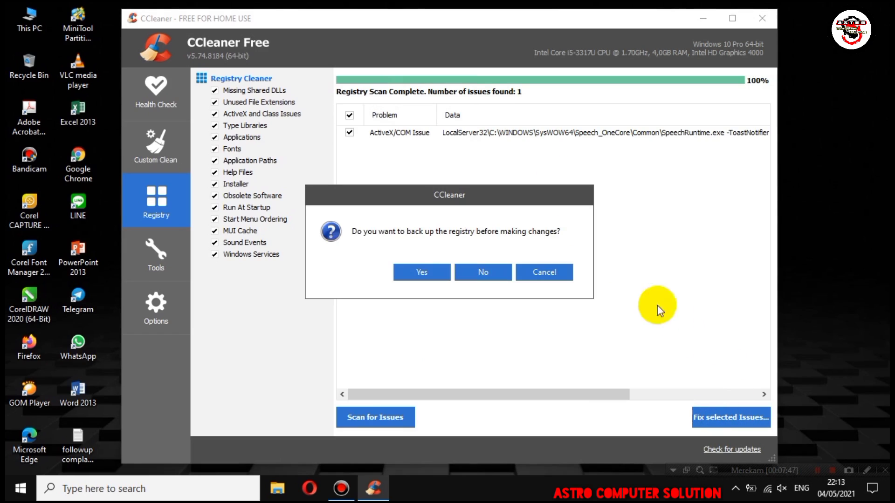
pyautogui.click(486, 273)
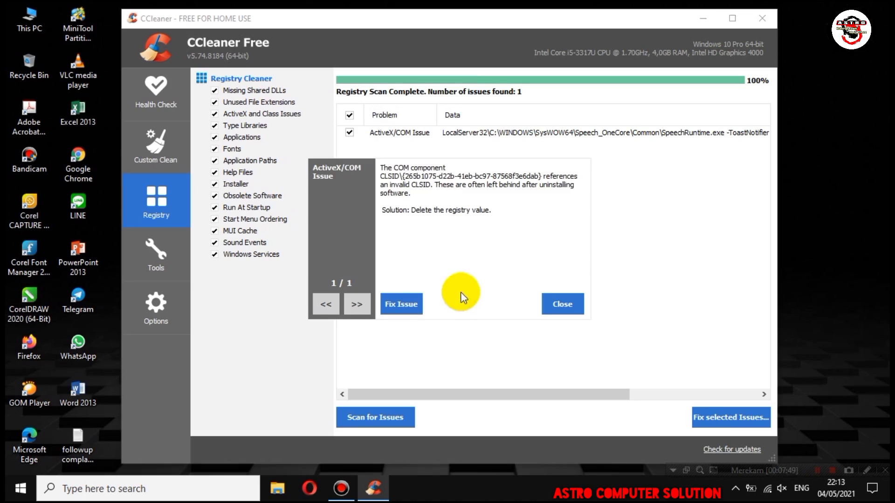
pyautogui.click(410, 307)
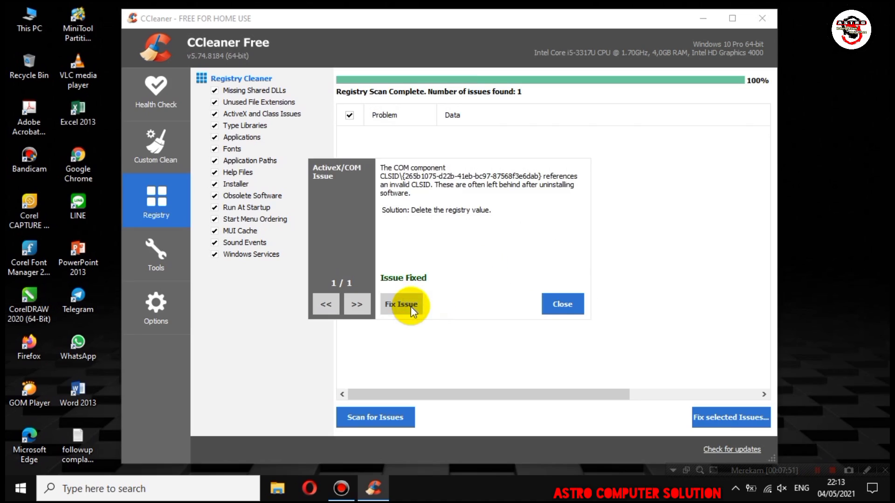
pyautogui.click(562, 306)
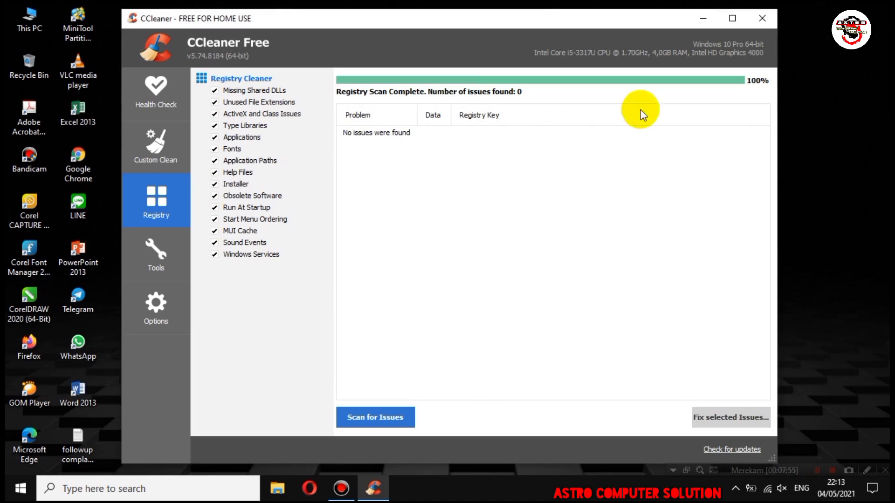
pyautogui.click(764, 21)
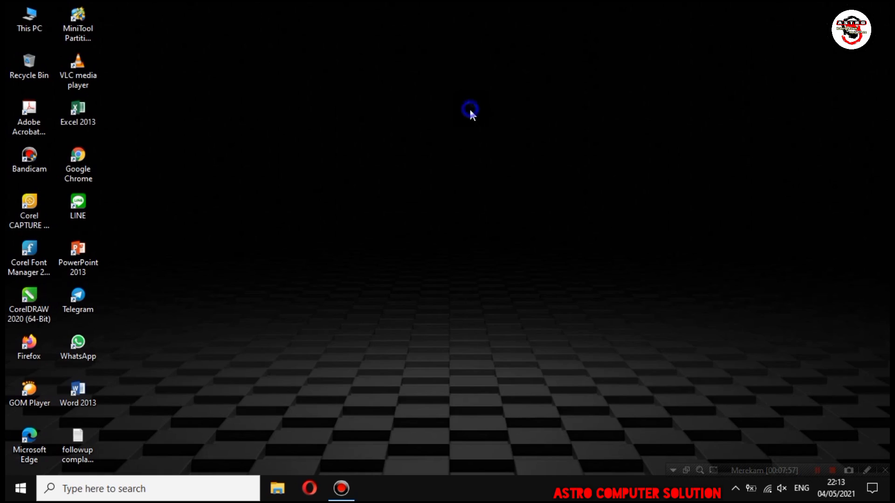
# - Refresh the Windows desktop three times
pyautogui.rightClick(469, 108)
pyautogui.click(503, 146)
pyautogui.rightClick(504, 149)
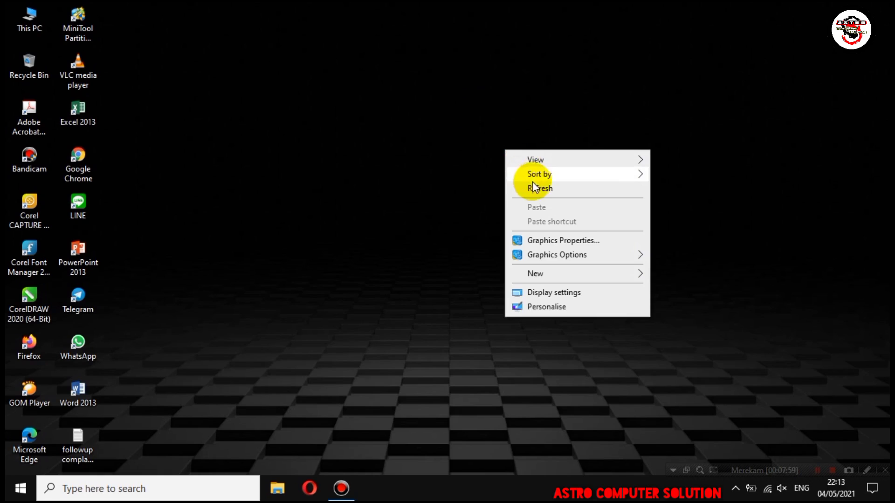
pyautogui.click(532, 186)
pyautogui.rightClick(533, 188)
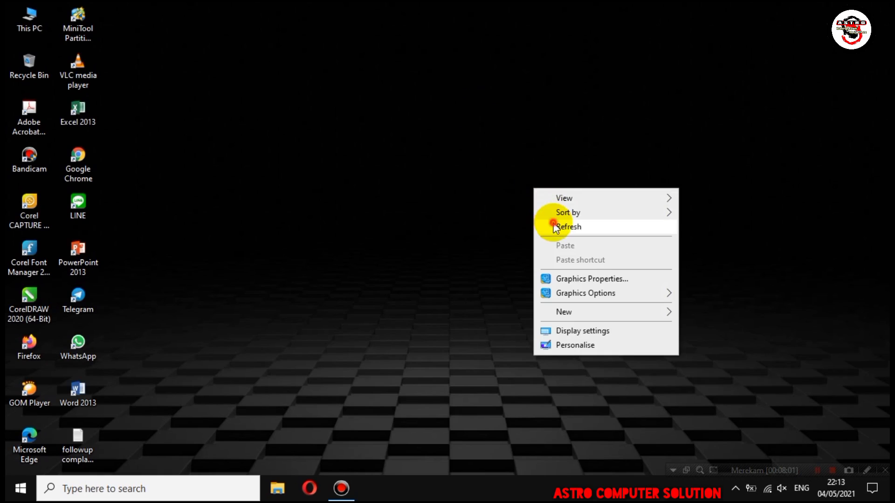
pyautogui.click(553, 227)
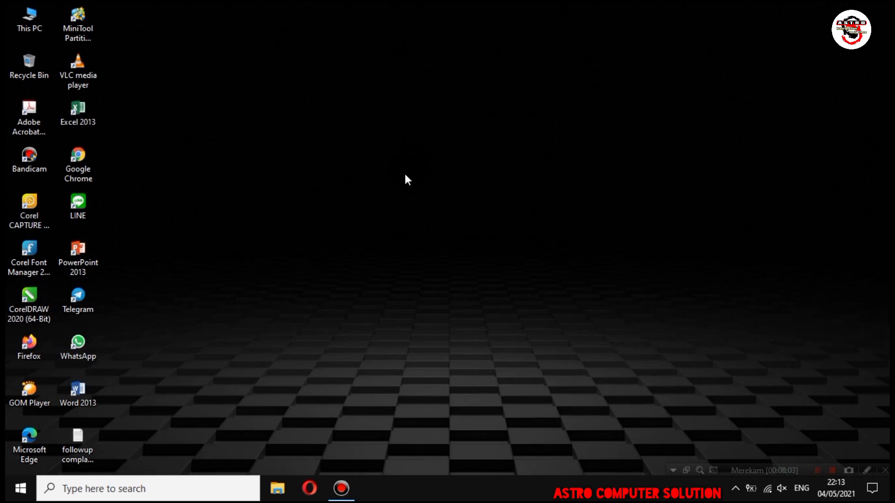